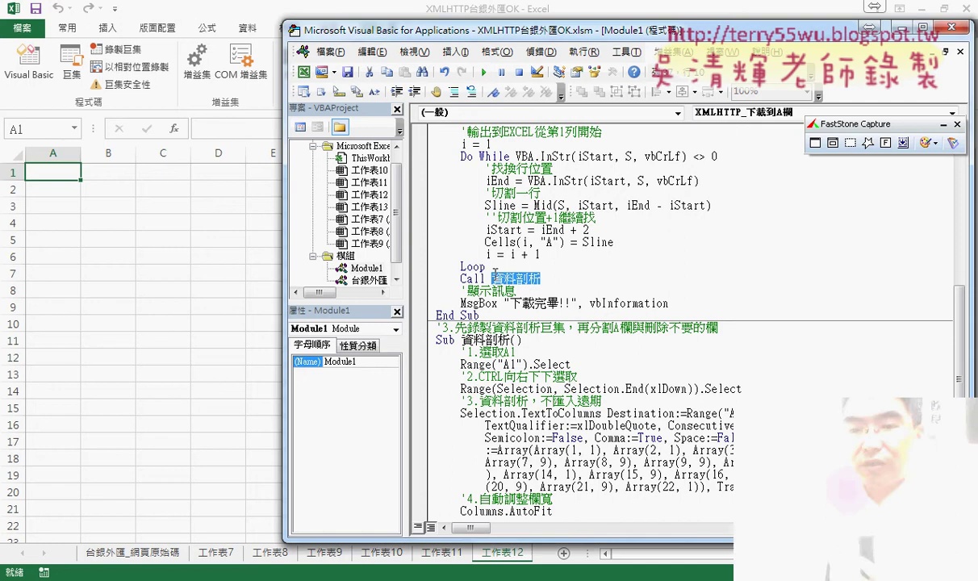
Select the Call 資料剖析 statement and run the macro that downloads the bank exchange-rate table
scroll(596, 407, down, 2)
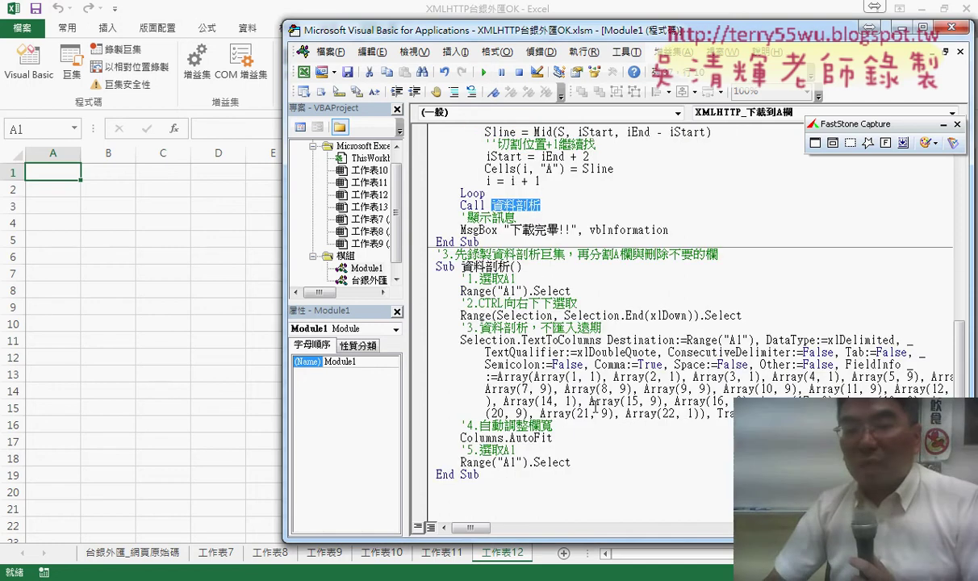
drag(406, 265, 466, 465)
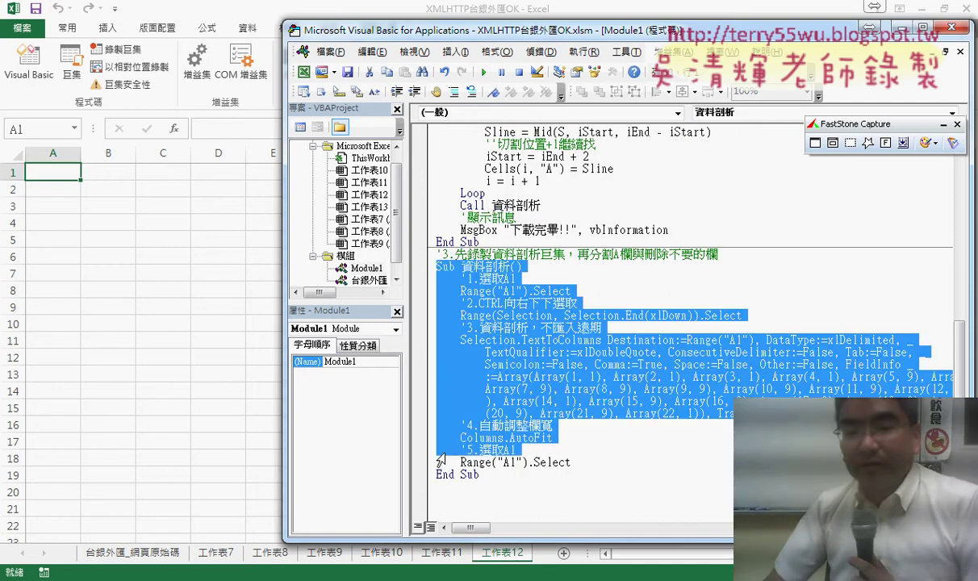
click(490, 206)
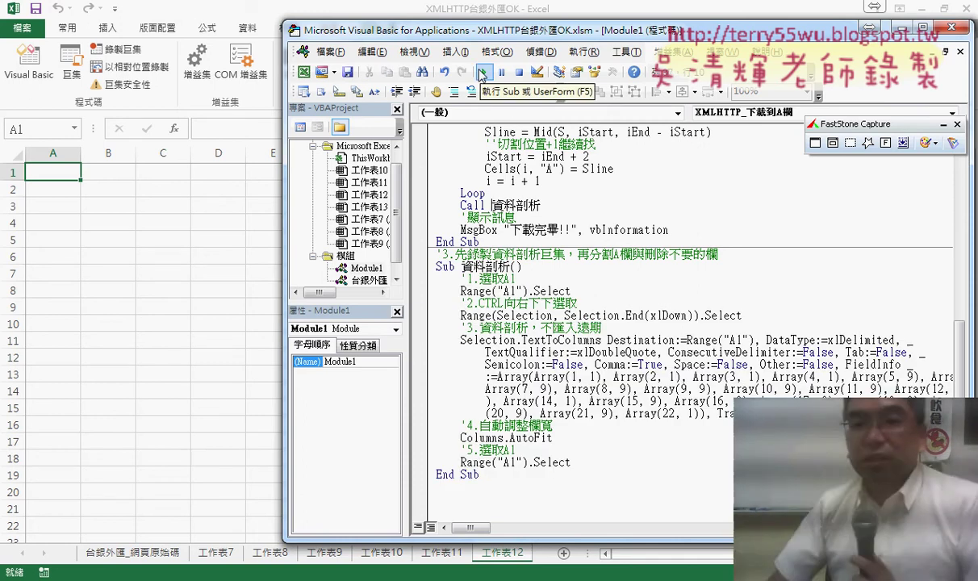
drag(460, 206, 541, 206)
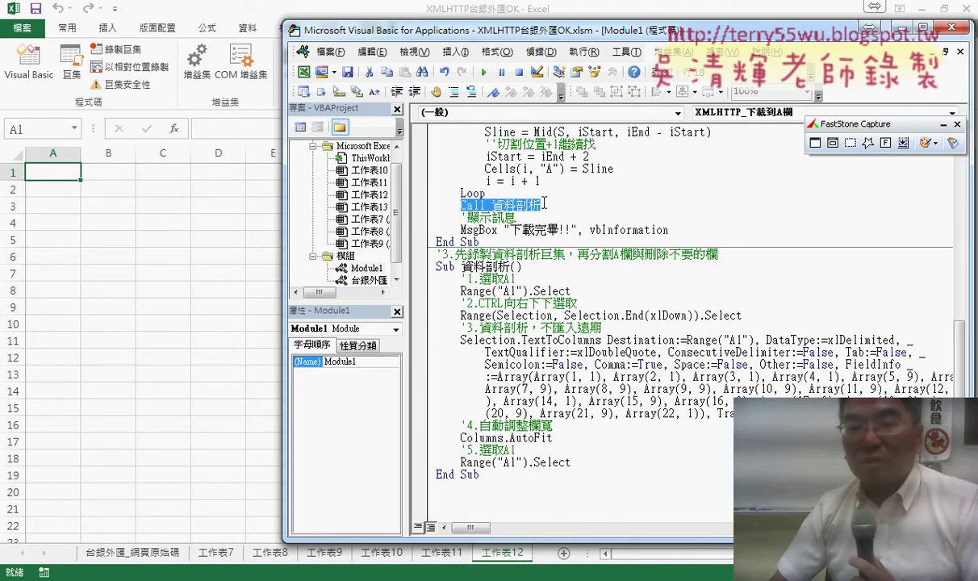
click(486, 73)
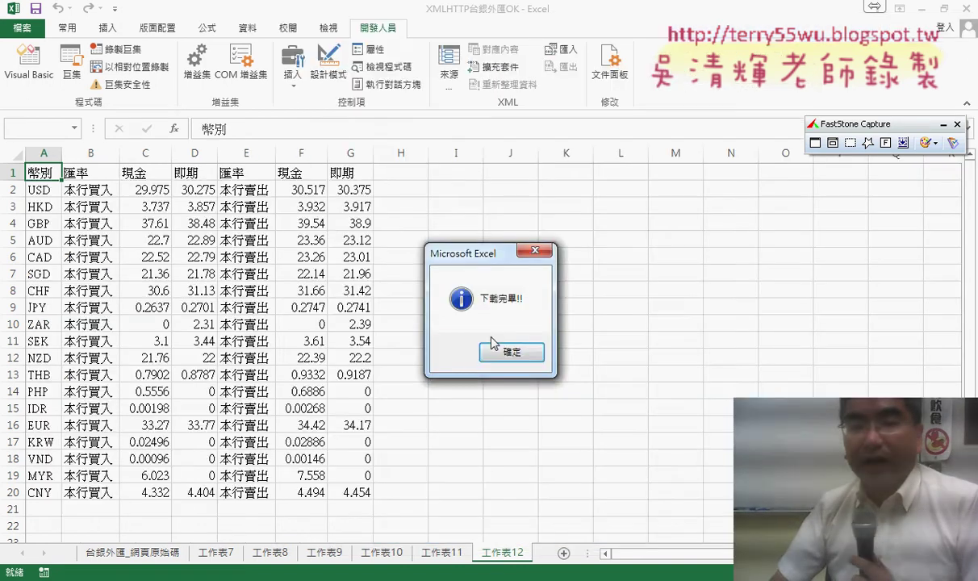
Dismiss the 下載完畢!! message and select parts of the table, including the USD row and the 29.975 rate
click(483, 347)
click(83, 188)
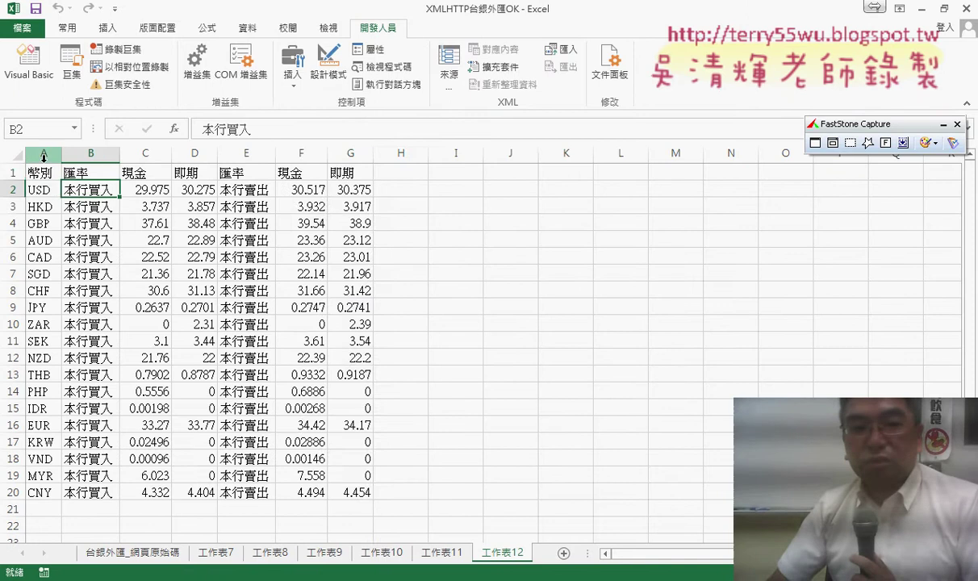
drag(42, 153, 339, 165)
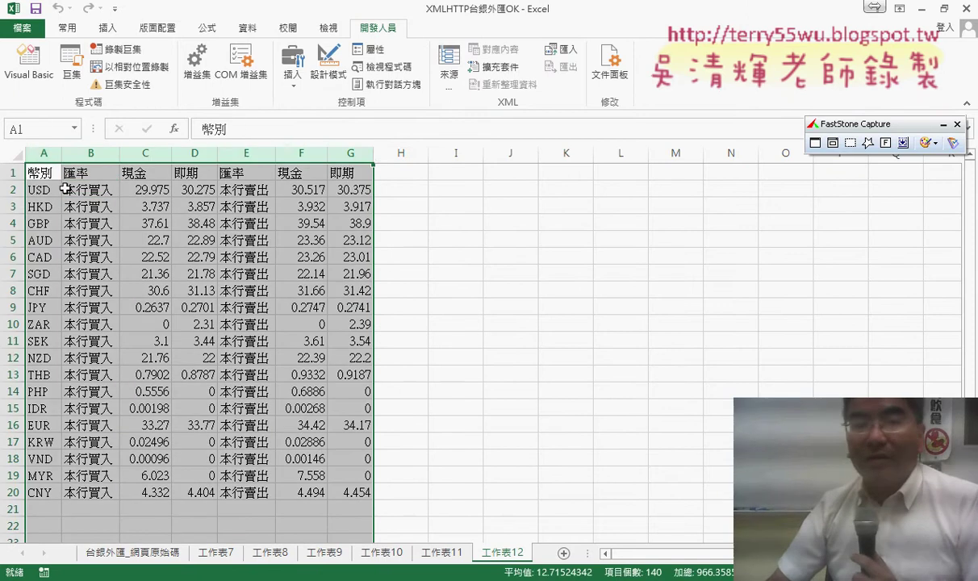
mouse_move(48, 190)
mouse_down()
mouse_move(381, 194)
mouse_move(328, 192)
mouse_up()
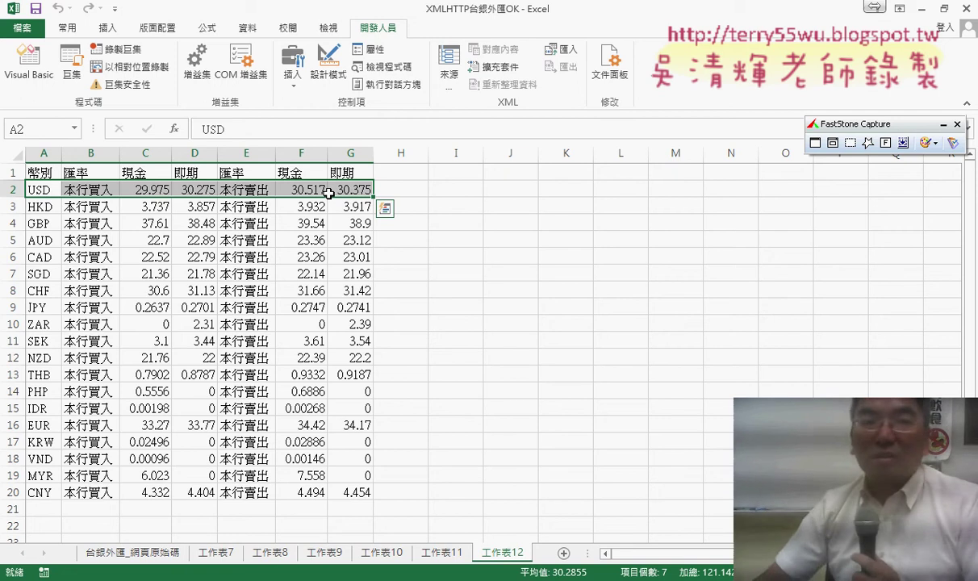
click(146, 189)
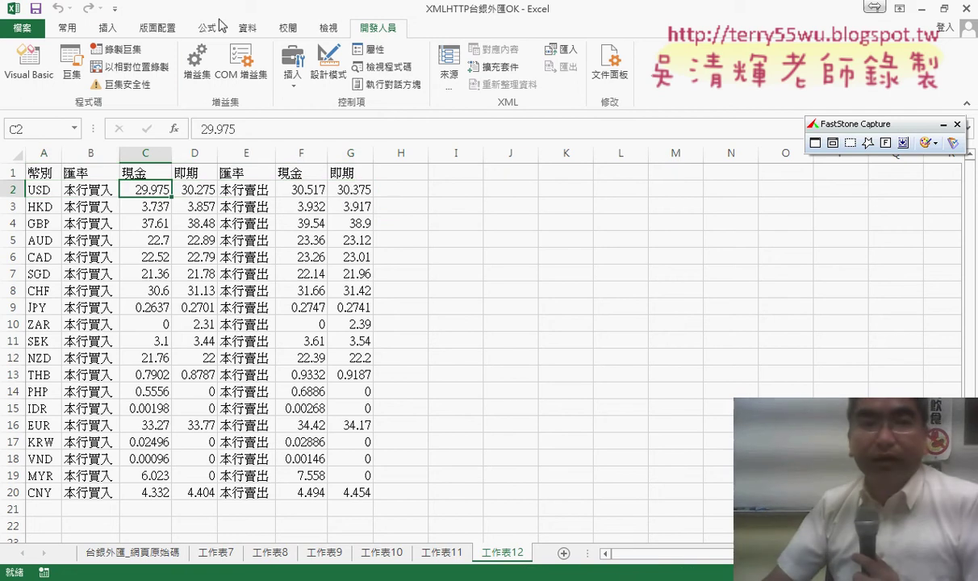
click(103, 29)
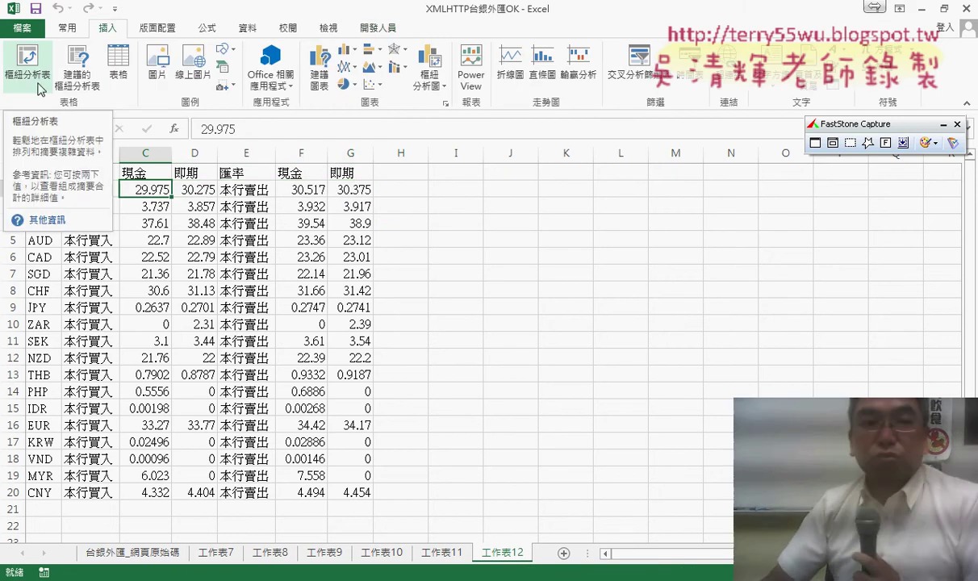
click(28, 69)
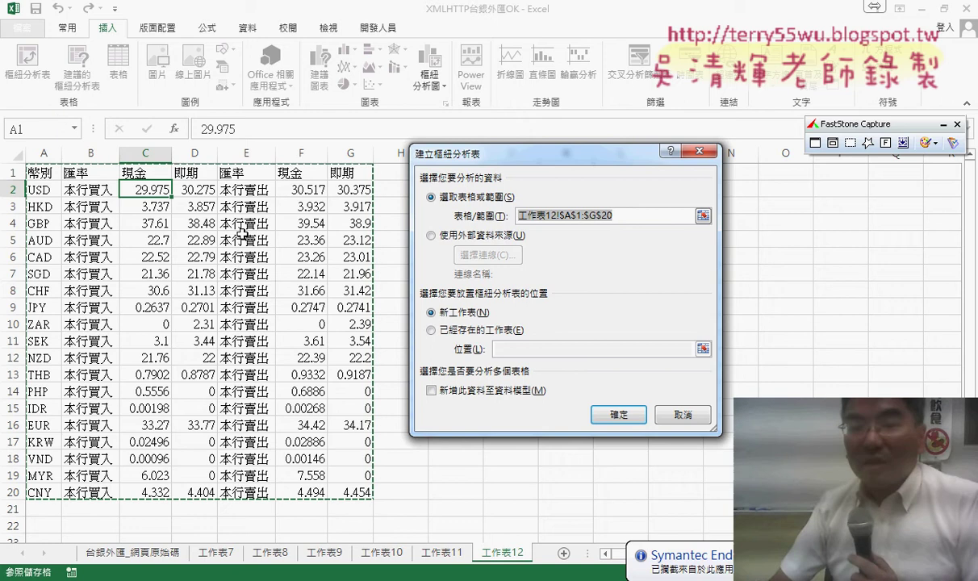
click(687, 413)
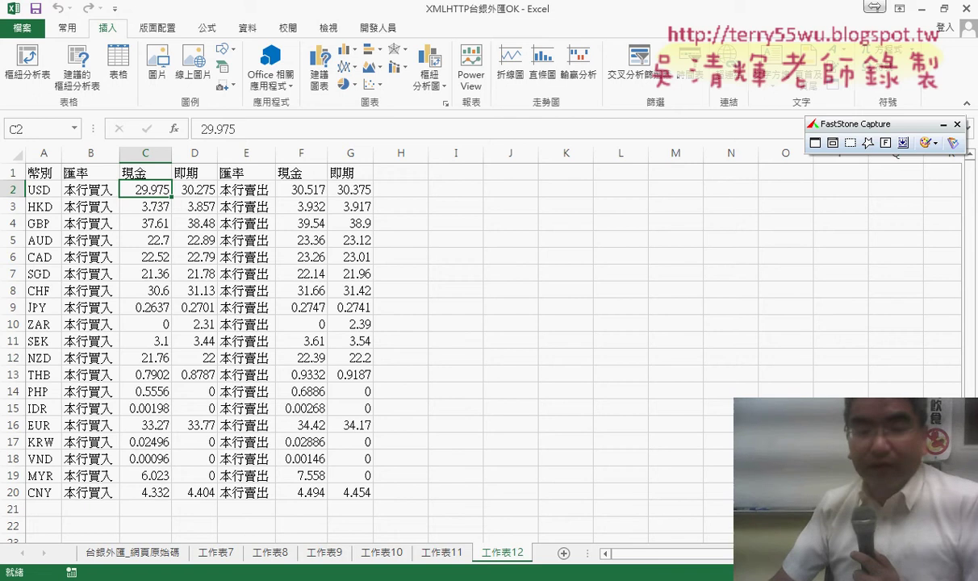
Open IE物件下載觀測資料程式碼 from the 單元08 Drive folder and follow its e-service.cwb.gov.tw link
click(153, 484)
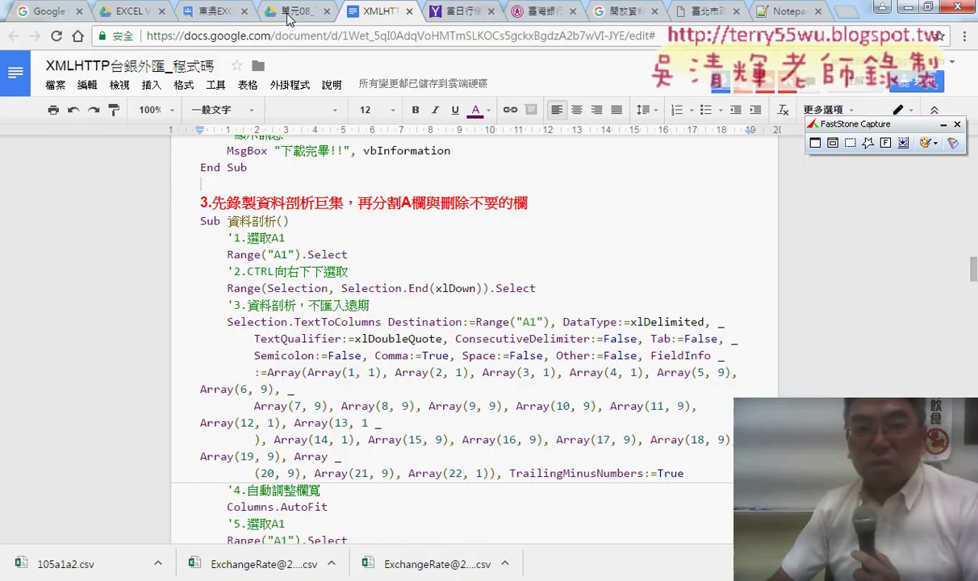
click(288, 18)
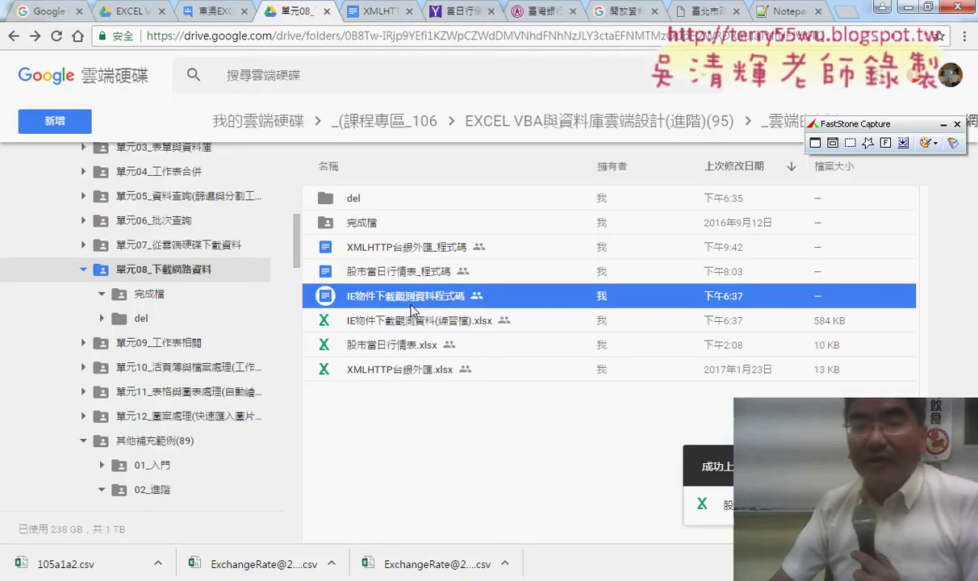
double_click(409, 307)
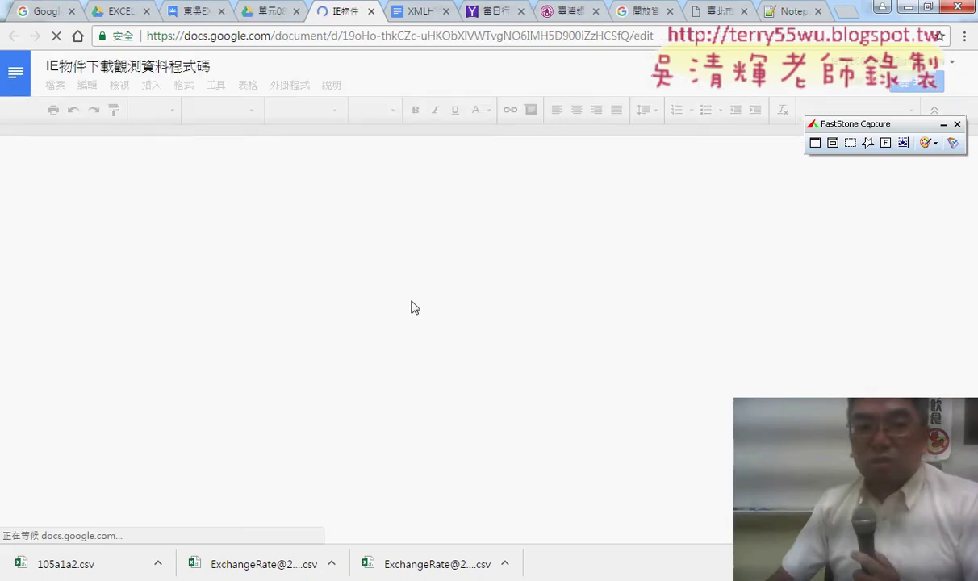
click(420, 204)
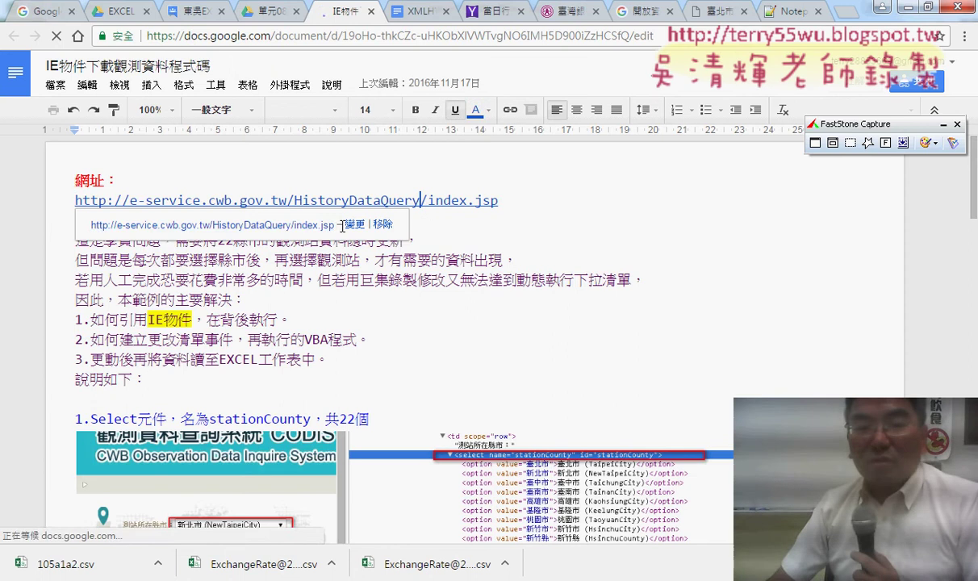
click(201, 219)
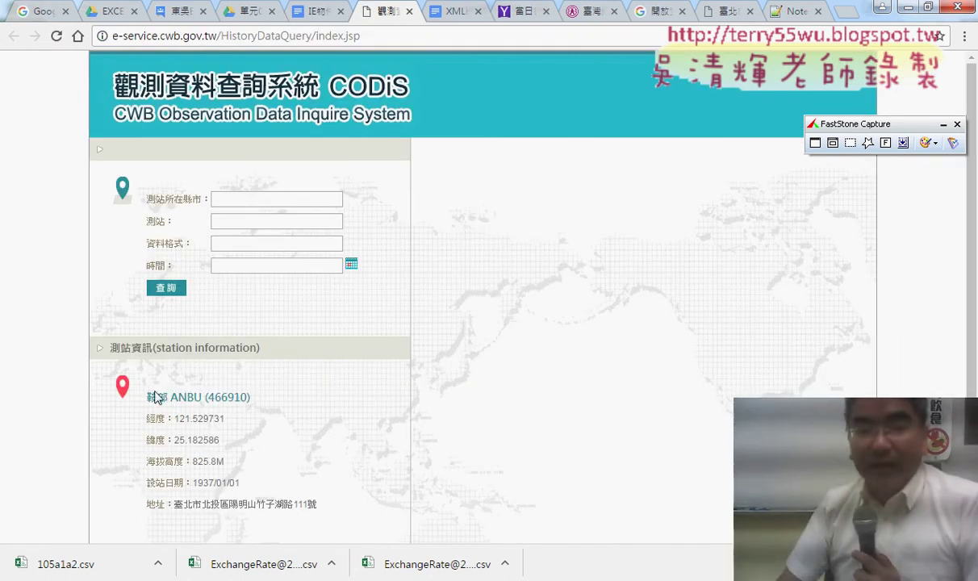
Browse the 臺北市 stations on CODiS, choosing 臺北 (TAIPEI) and selecting its station information
click(313, 199)
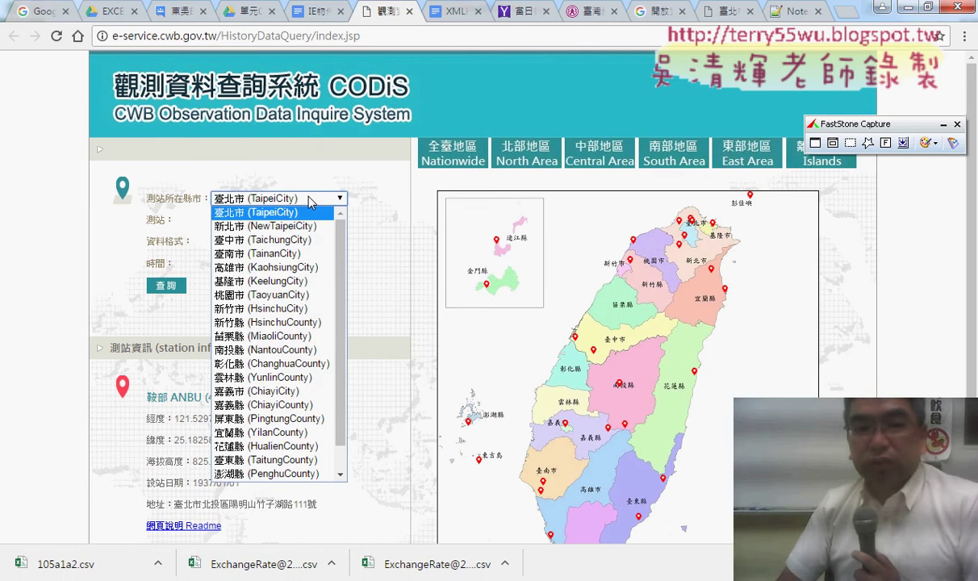
click(313, 198)
click(280, 224)
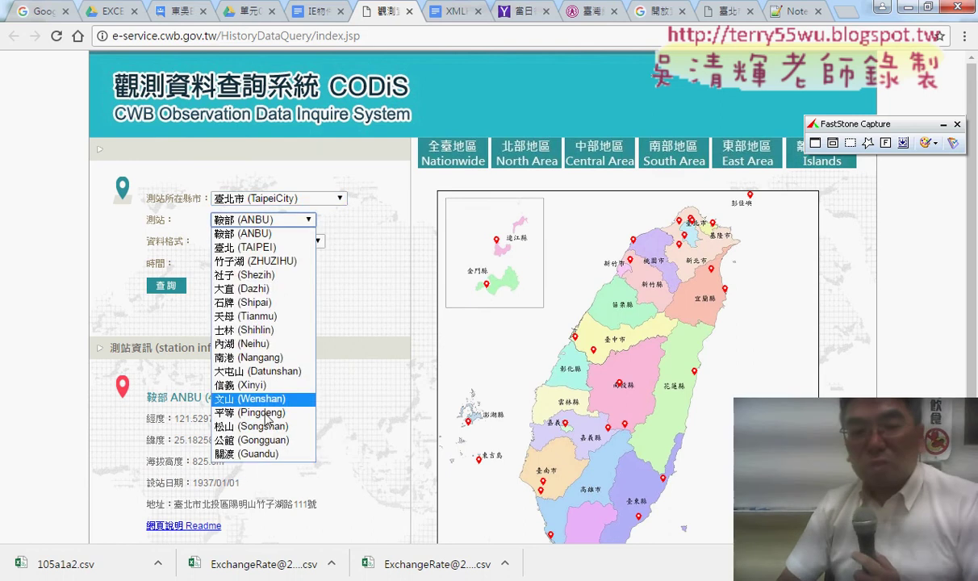
click(360, 253)
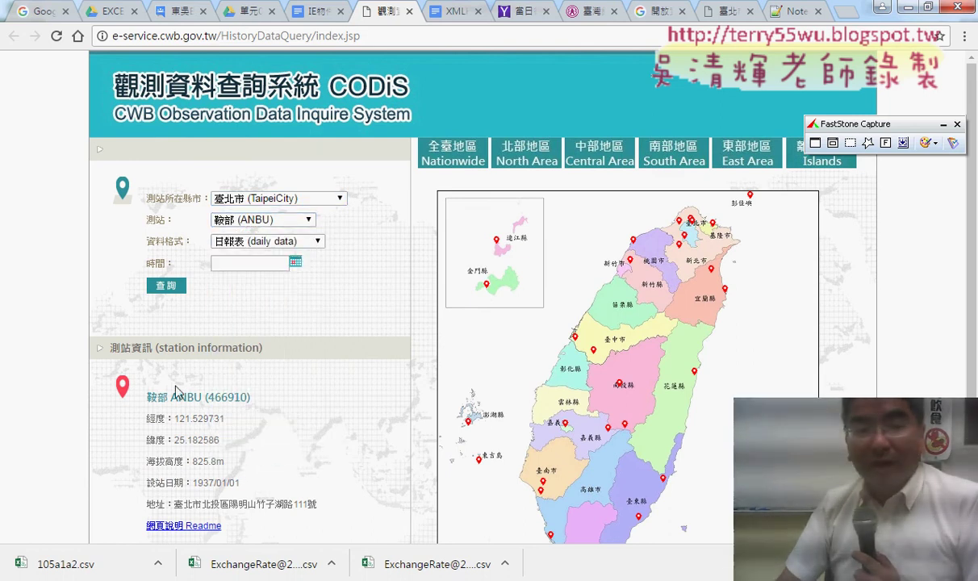
mouse_move(143, 387)
mouse_down()
mouse_move(239, 517)
mouse_move(284, 507)
mouse_up()
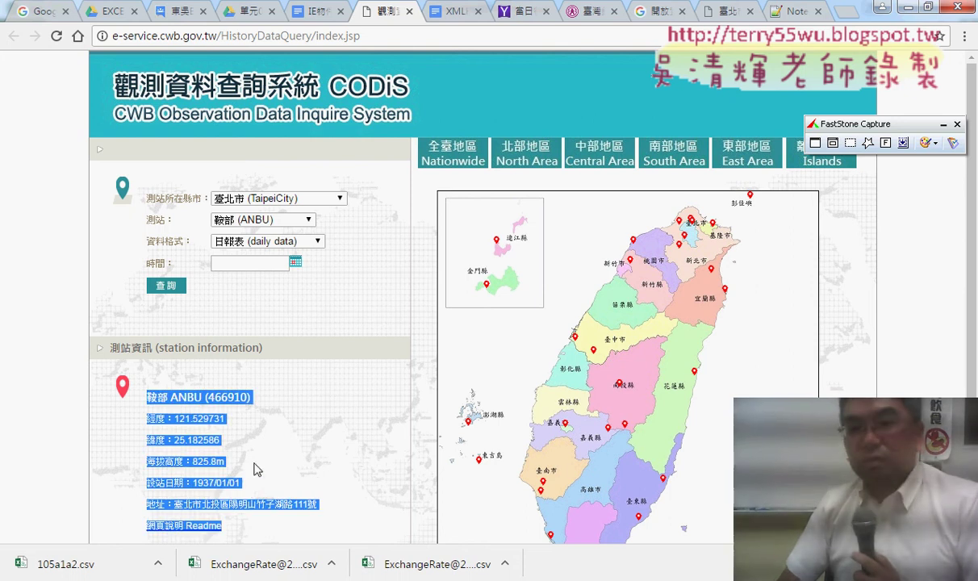
click(255, 230)
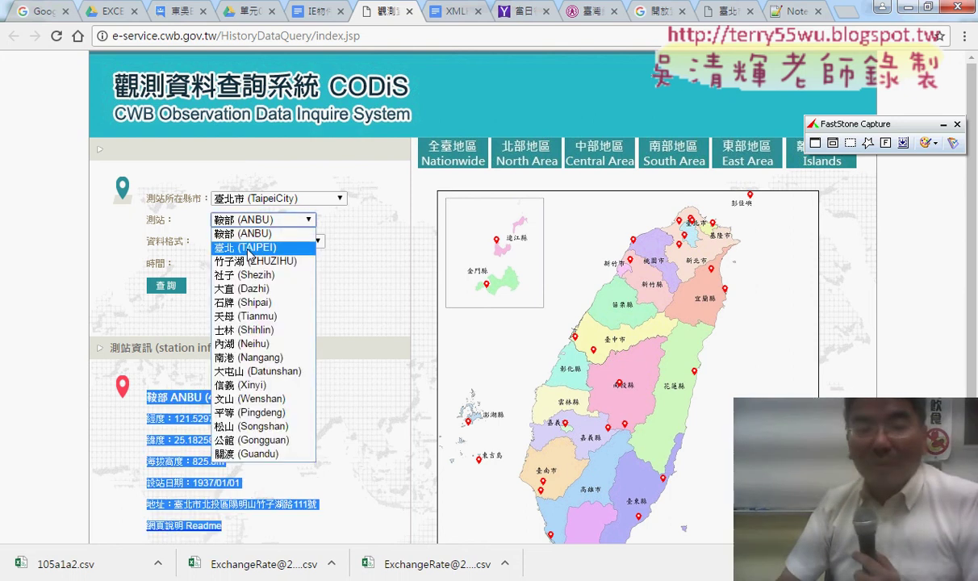
click(250, 247)
click(229, 220)
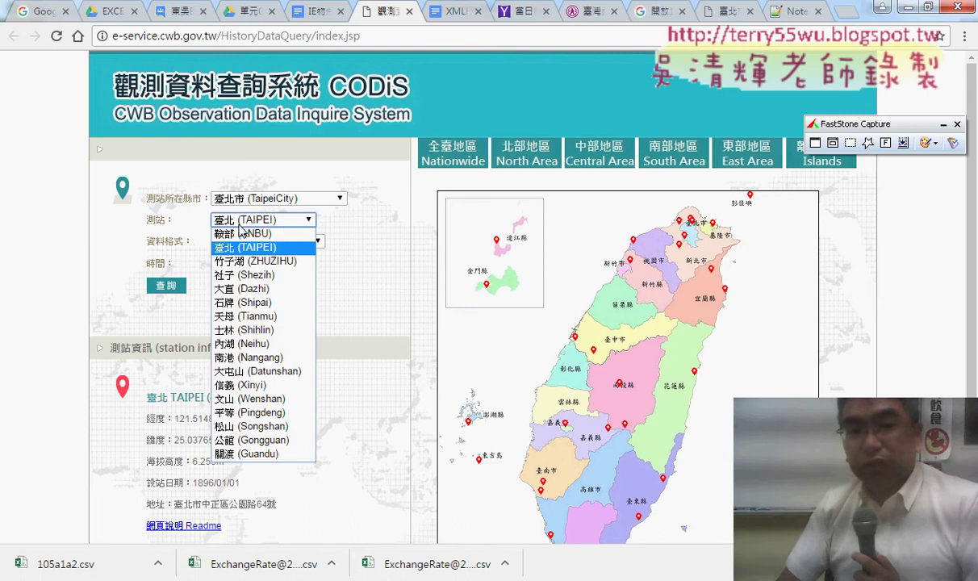
click(228, 220)
drag(145, 396, 246, 516)
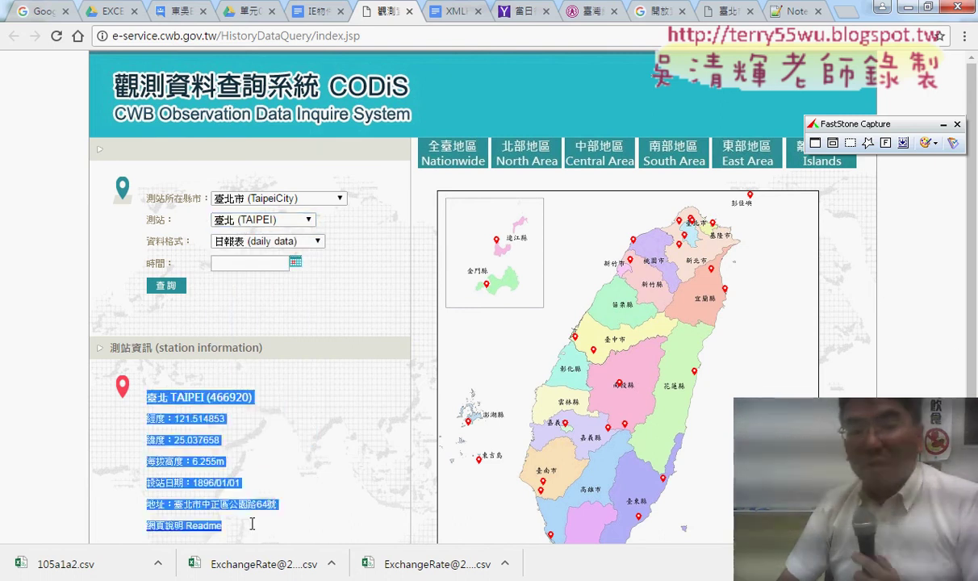
Switch the county to 新北市 with station 板橋 (BANQIAO), briefly marking the choices in red
click(305, 199)
click(299, 227)
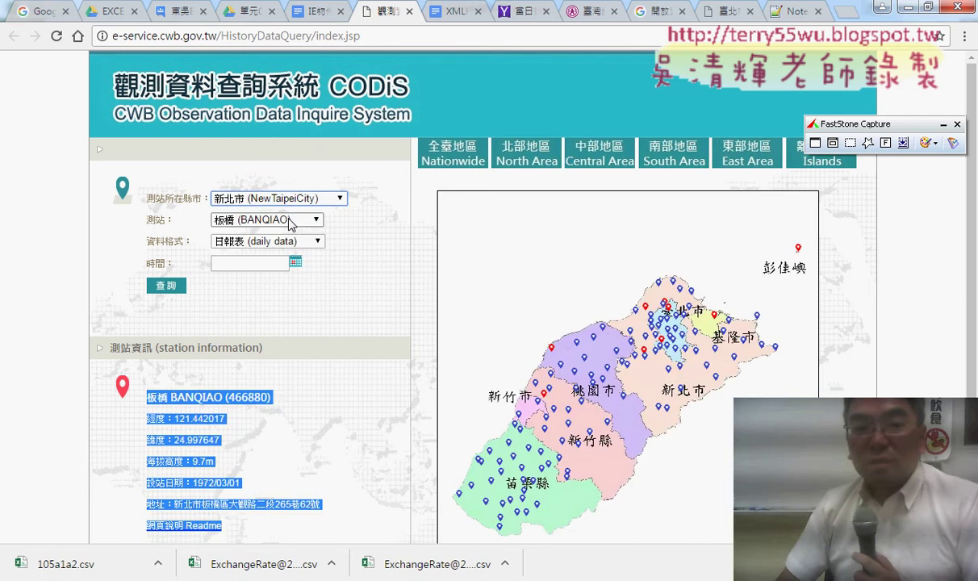
click(282, 220)
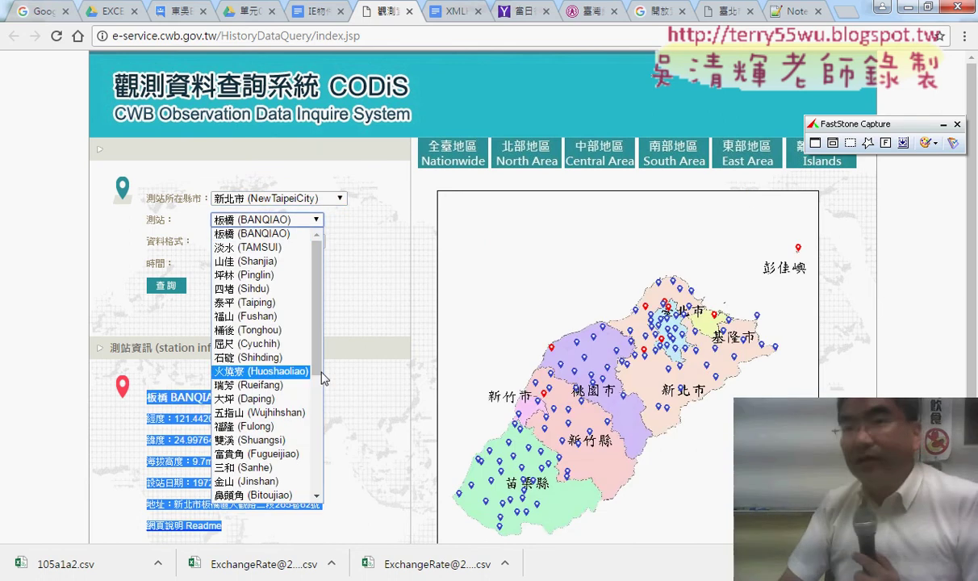
mouse_move(575, 375)
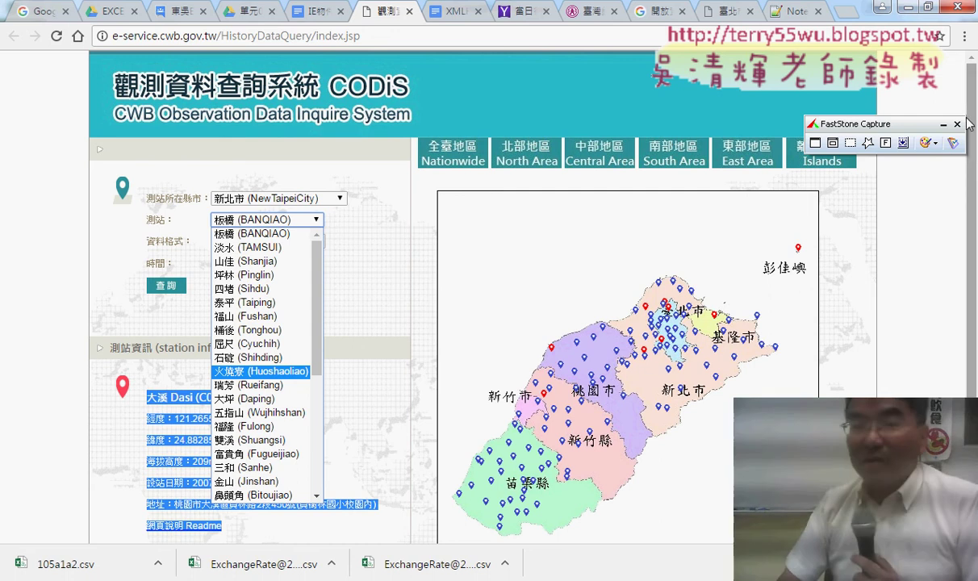
click(385, 211)
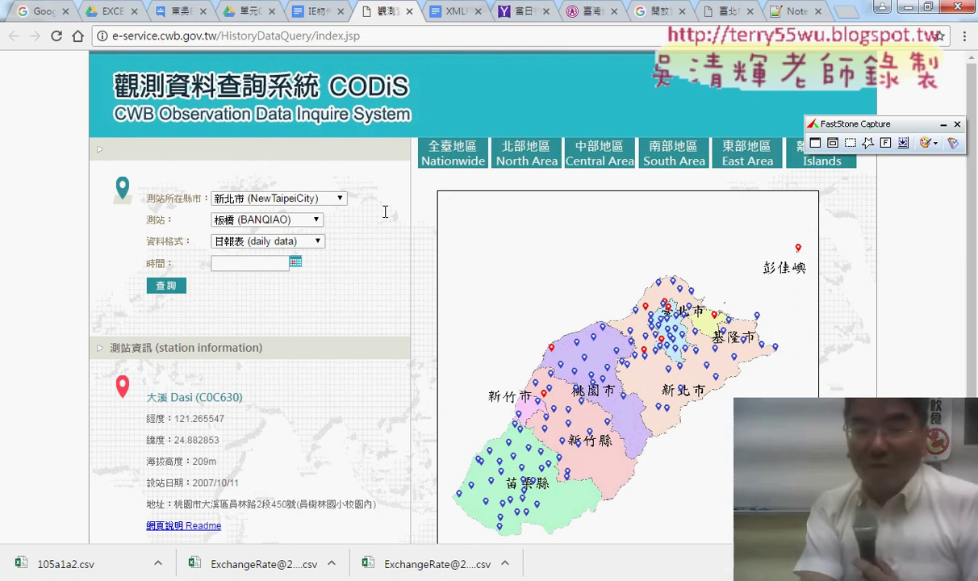
drag(327, 235, 367, 319)
drag(121, 384, 149, 521)
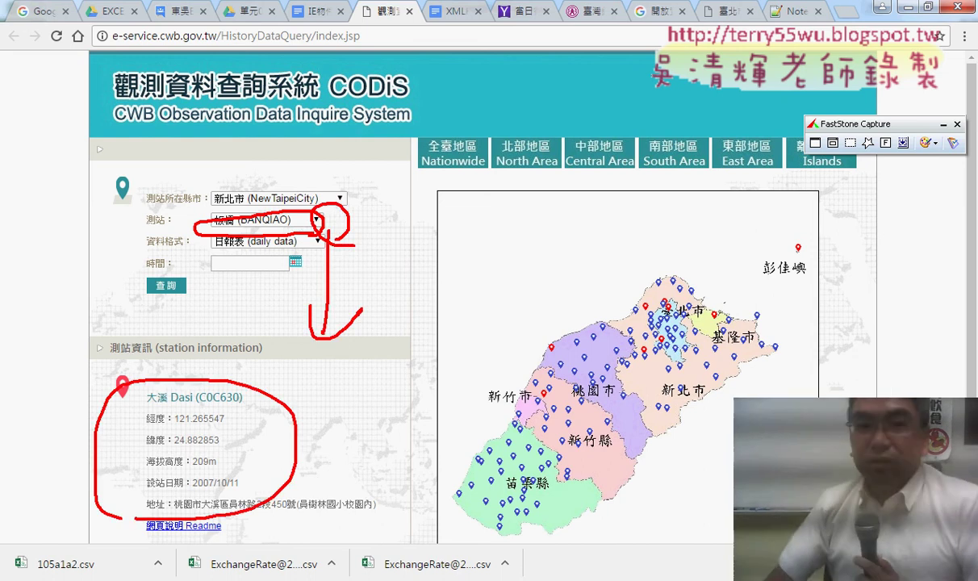
key(Escape)
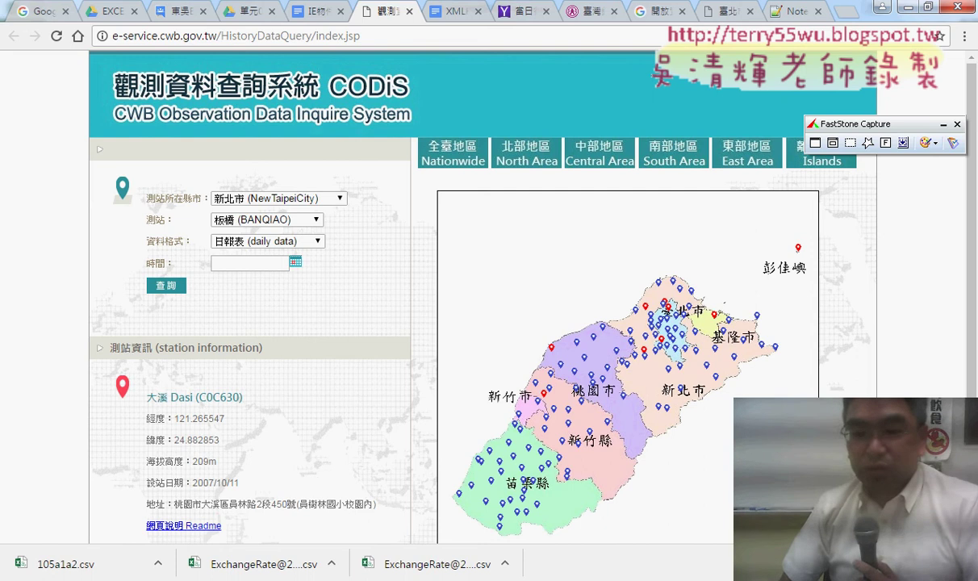
Open the downloaded IE物件下載觀測資料OK.xlsm workbook from the downloads list
key(ctrl+j)
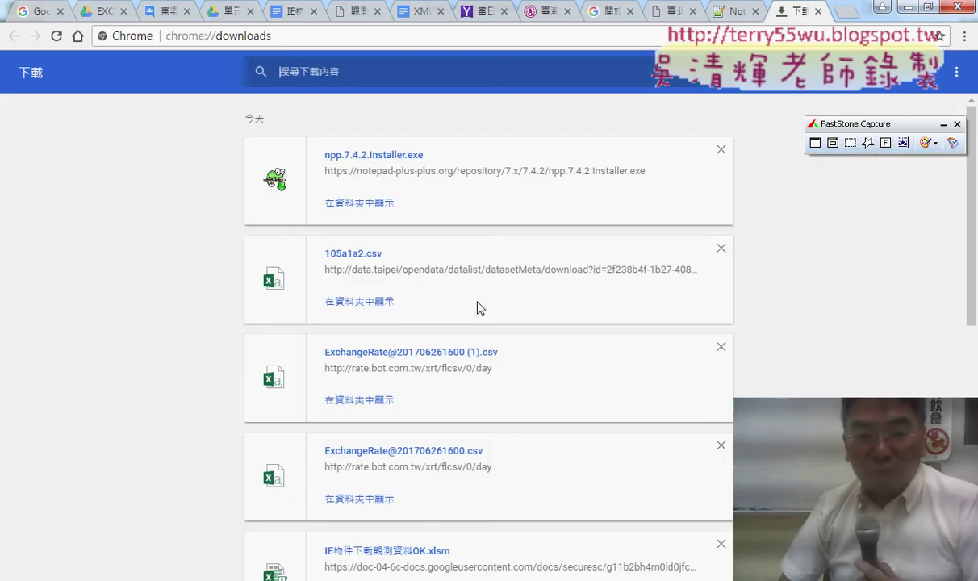
scroll(478, 306, down, 2)
scroll(507, 313, down, 4)
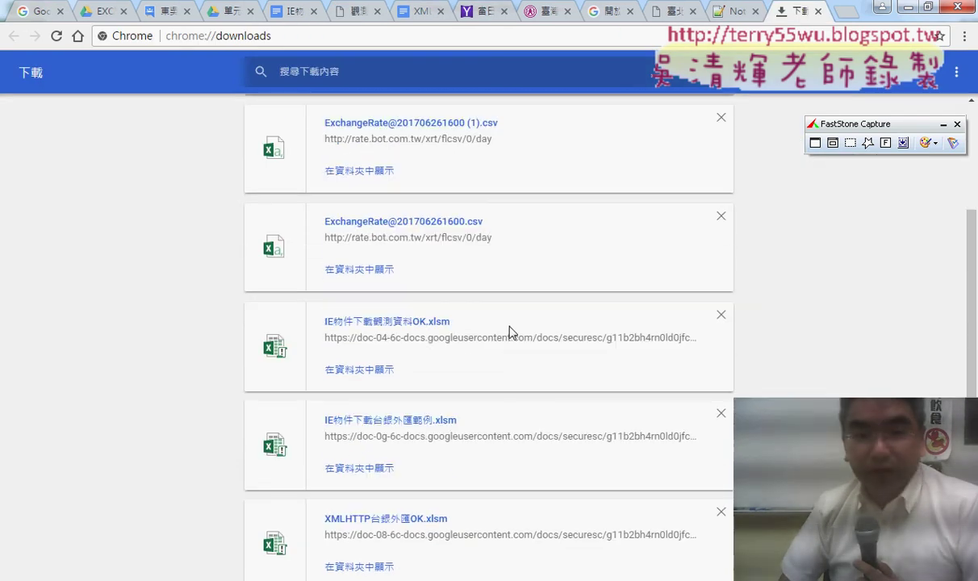
click(418, 323)
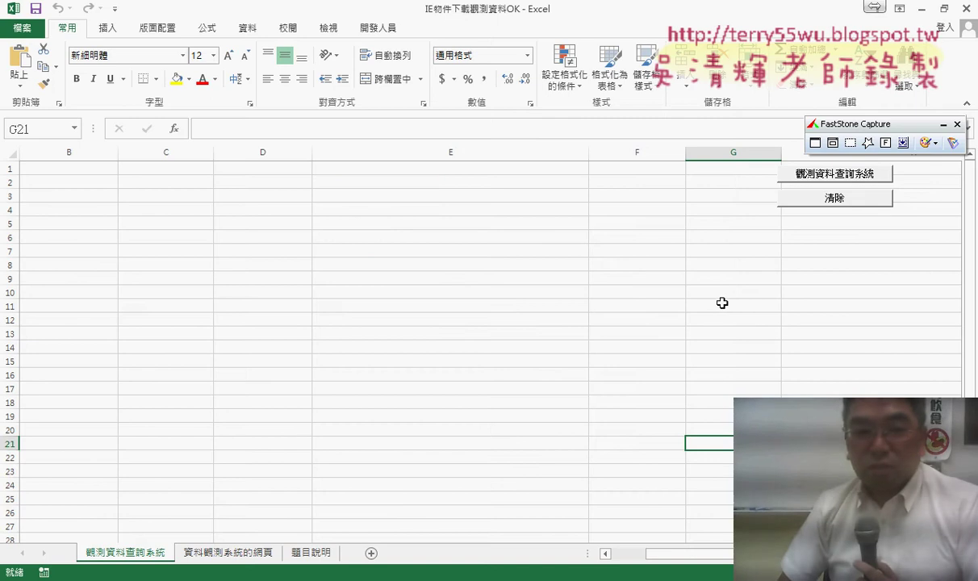
Select C2, hide the FastStone capture toolbar, and run the 觀測資料查詢系統 macro to fill in the station list
click(174, 175)
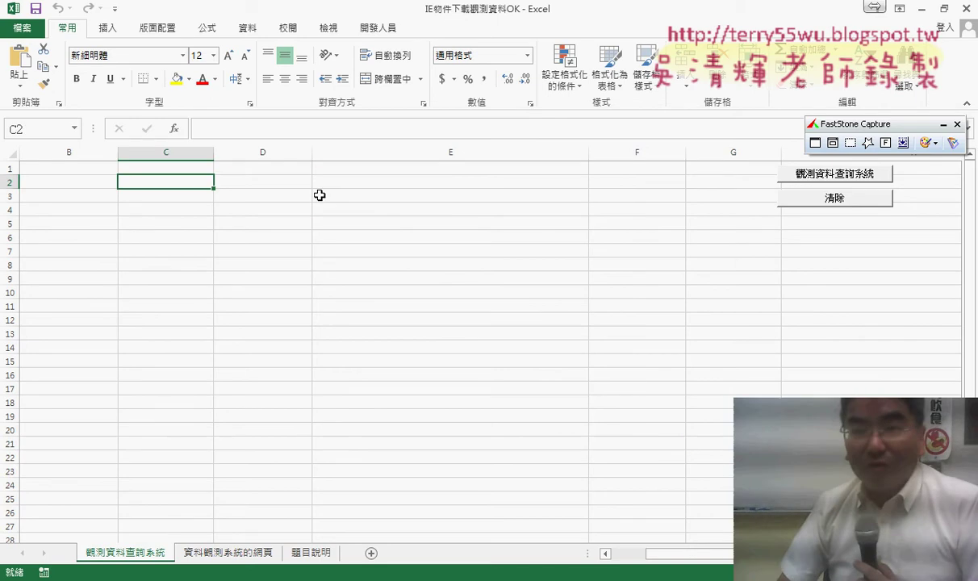
click(956, 126)
click(816, 180)
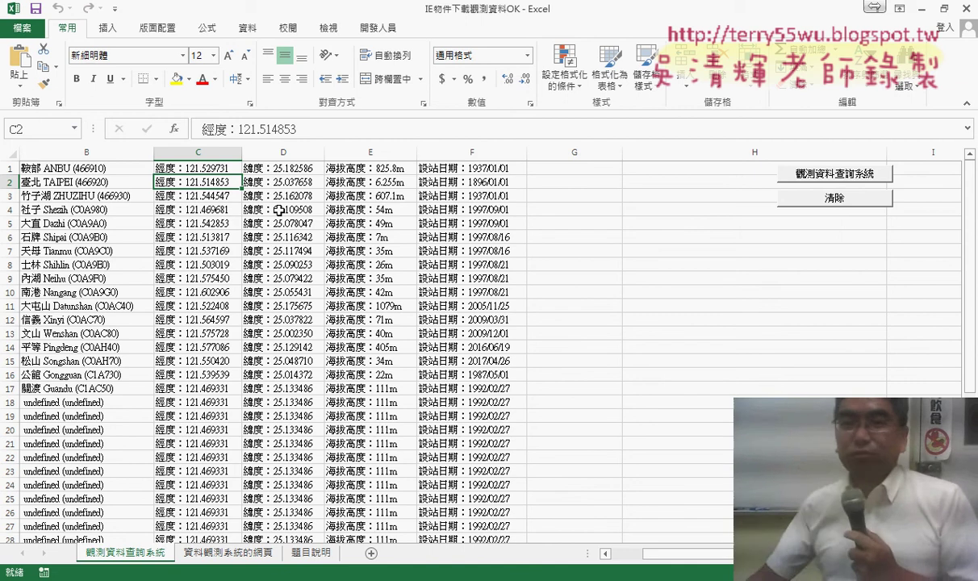
Minimize Excel and select the practice .xlsx and 程式碼 document in the 單元08_下載網路資料 Drive folder
click(923, 10)
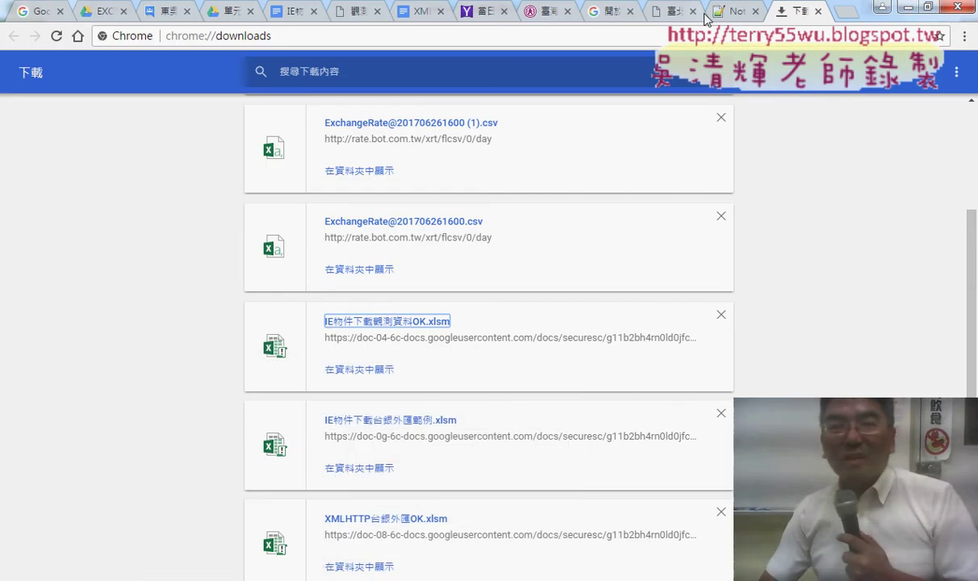
click(229, 11)
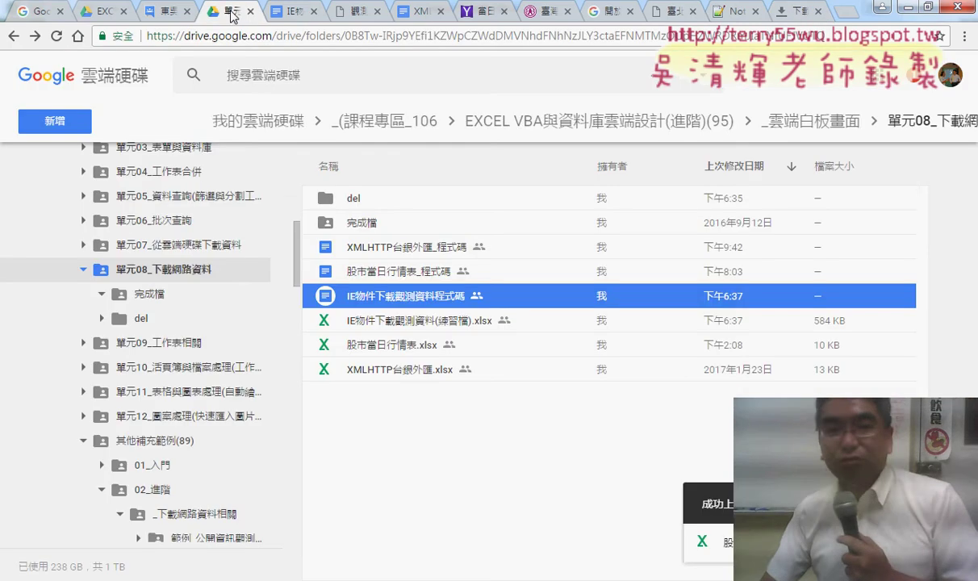
click(380, 318)
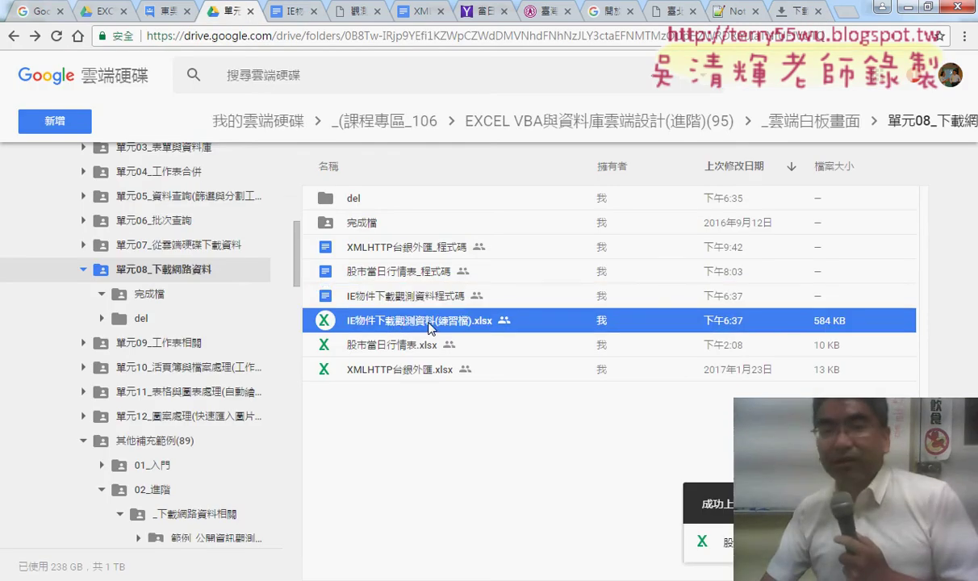
click(421, 299)
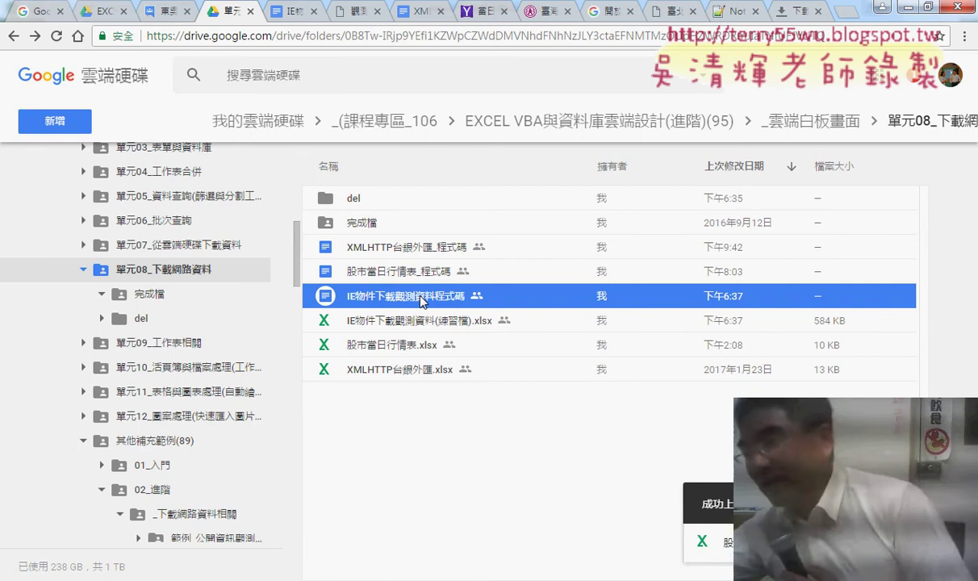